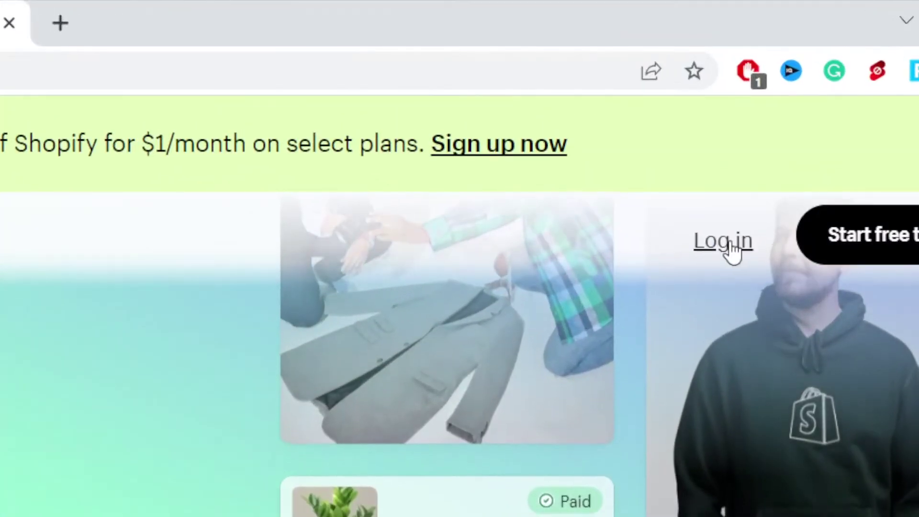
Sign in to Shopify and open the 'Like the video' store admin
click(727, 242)
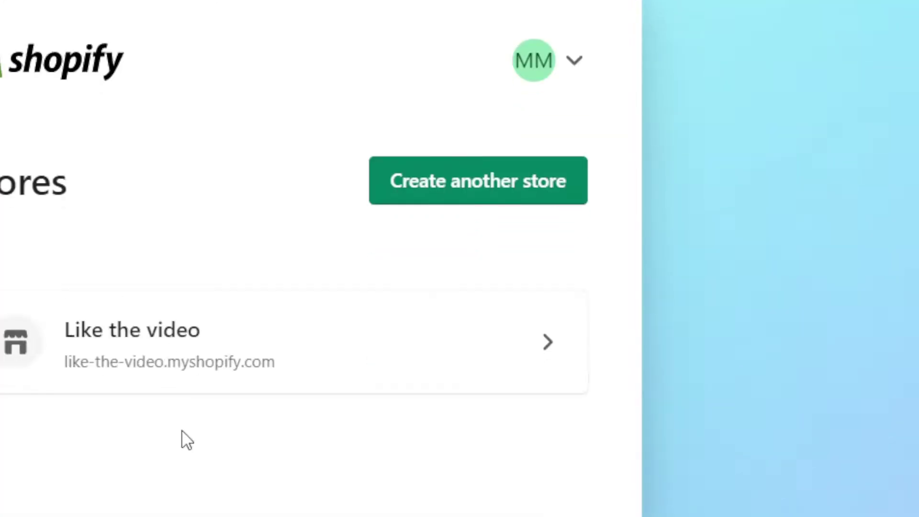
click(118, 339)
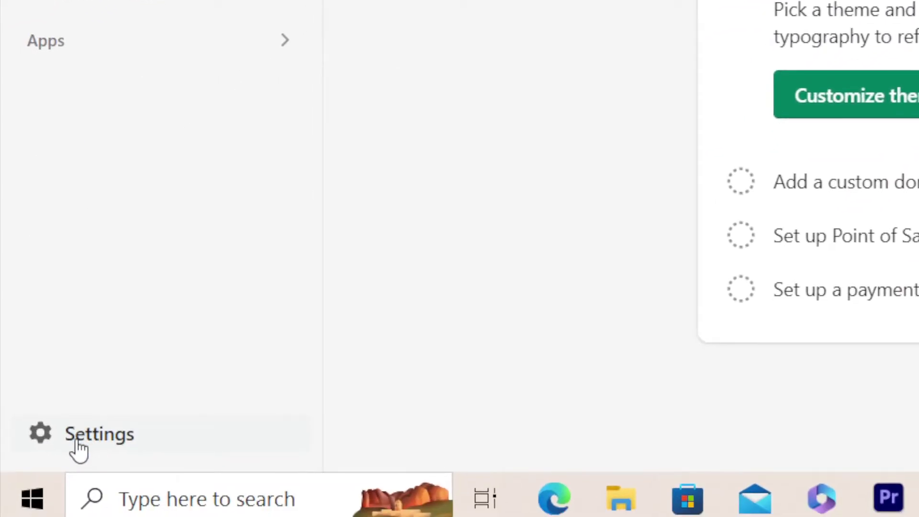
Go to Settings > Shipping and delivery and view the general shipping rates
click(78, 444)
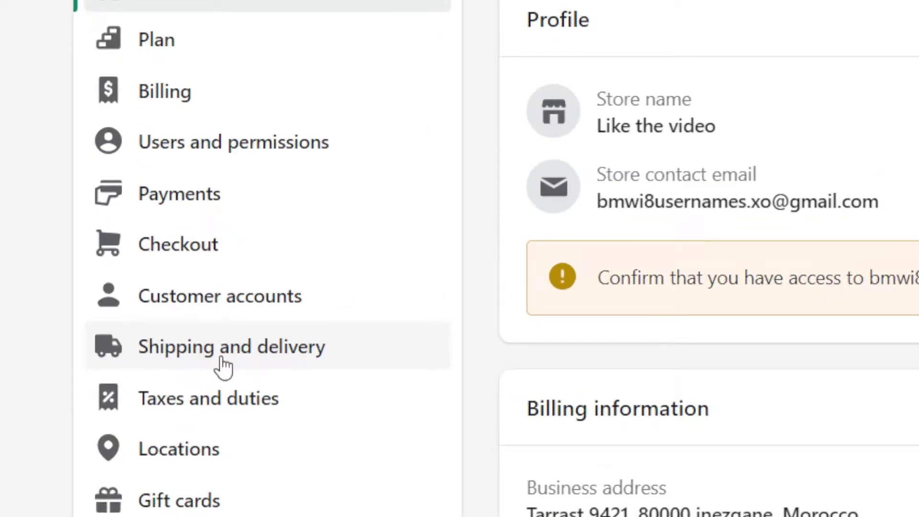
click(175, 336)
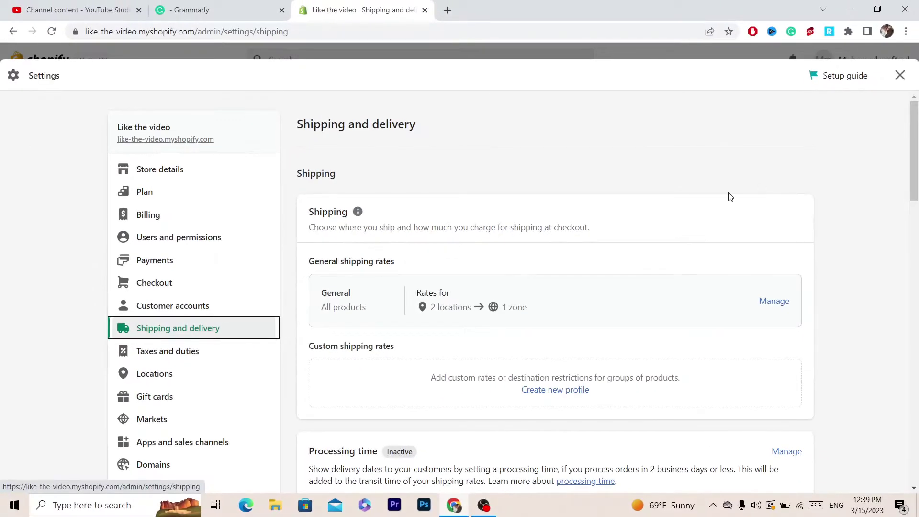
scroll(917, 154, down, 2)
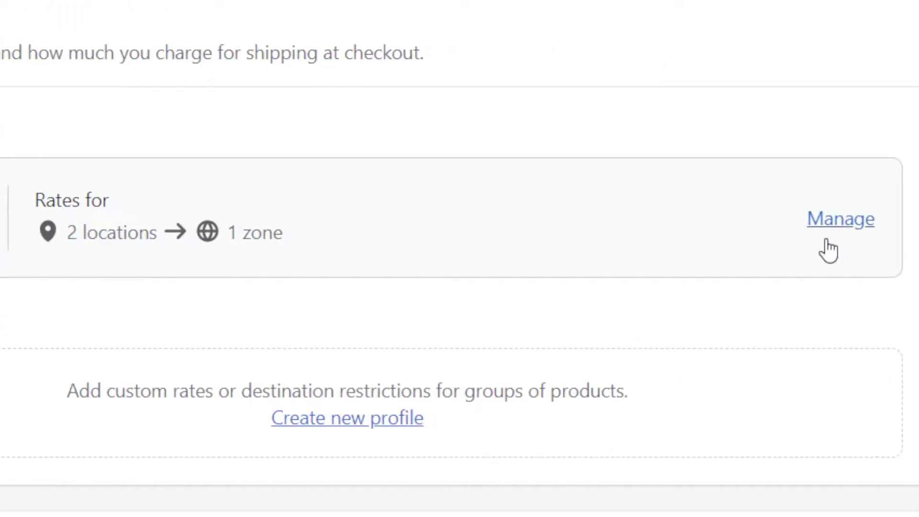
Manage the General shipping profile and begin a new zone with Create zone
click(835, 221)
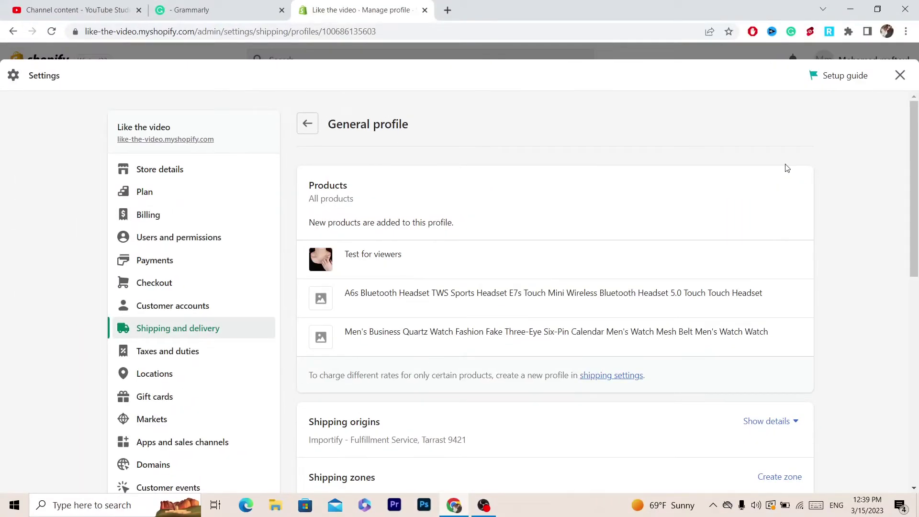
drag(917, 152, 916, 233)
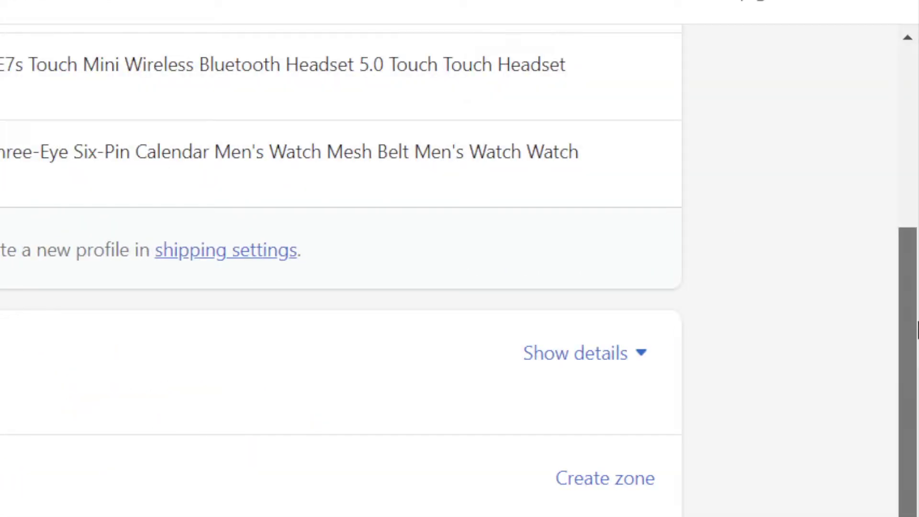
scroll(605, 141, up, 3)
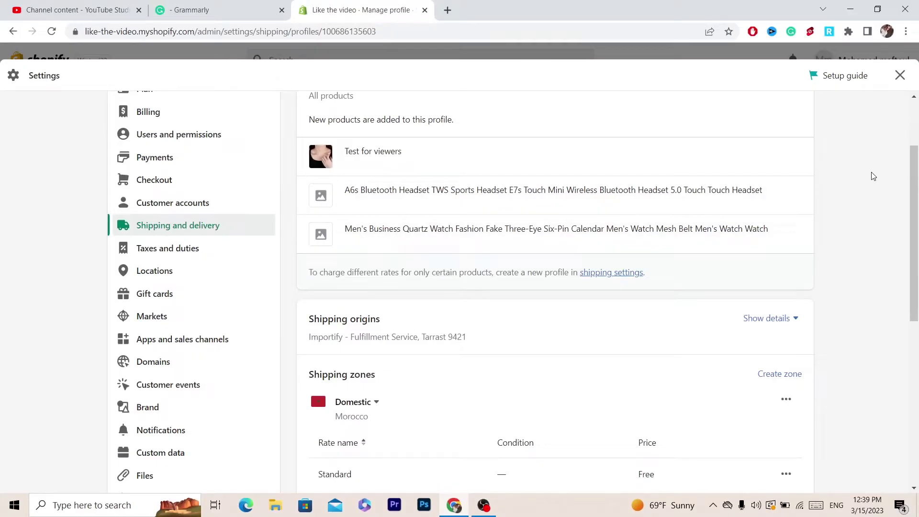
scroll(813, 268, down, 2)
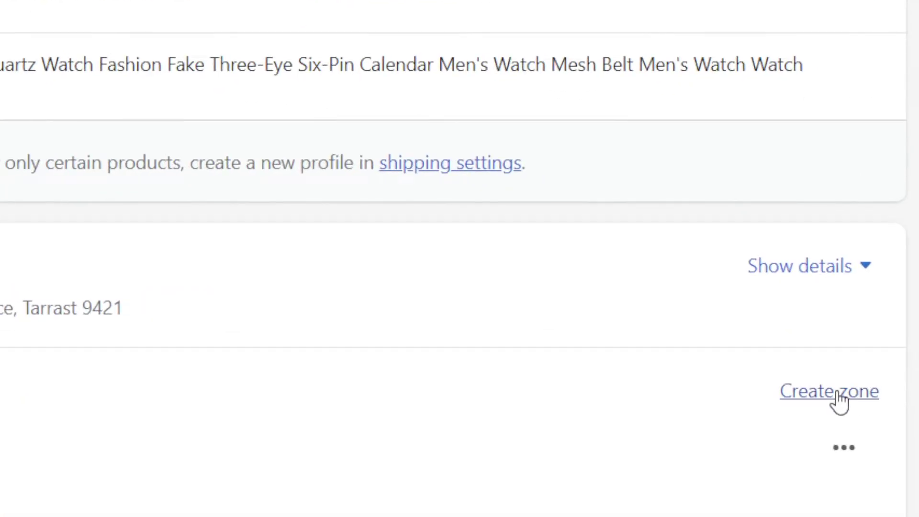
click(815, 399)
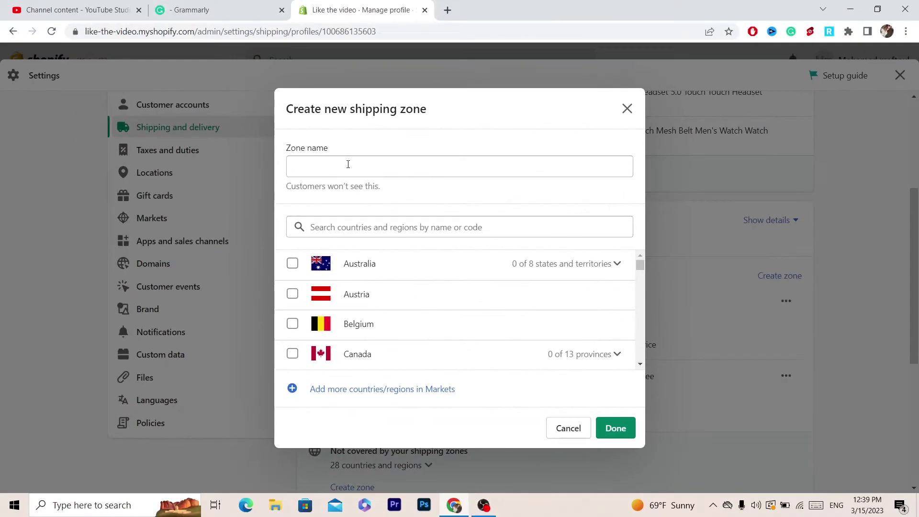
Enter 'Countries i wanna ship to' as the new zone's name
click(348, 165)
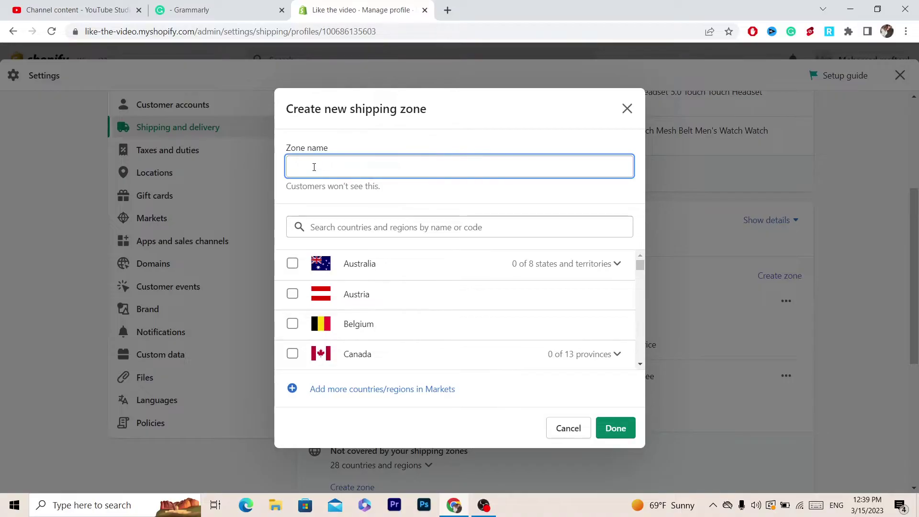
text(COUN)
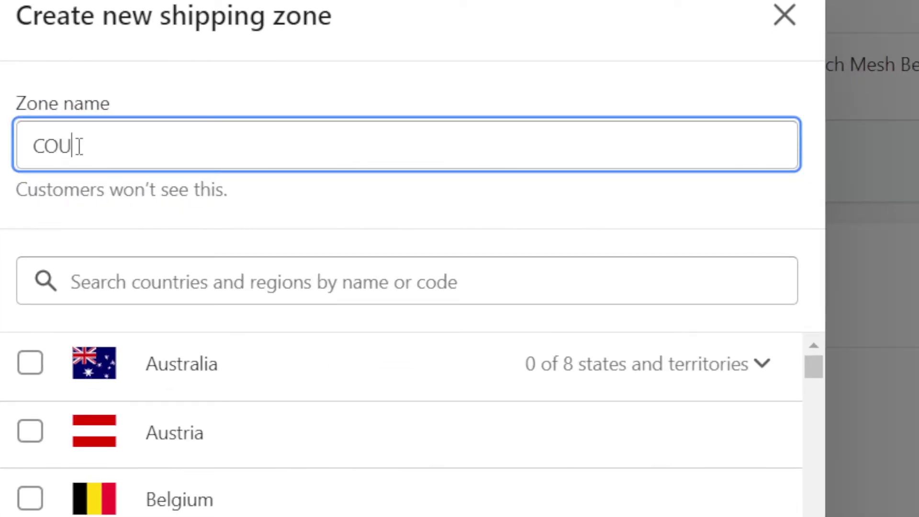
key(BackSpace)
key(BackSpace)
key(BackSpace)
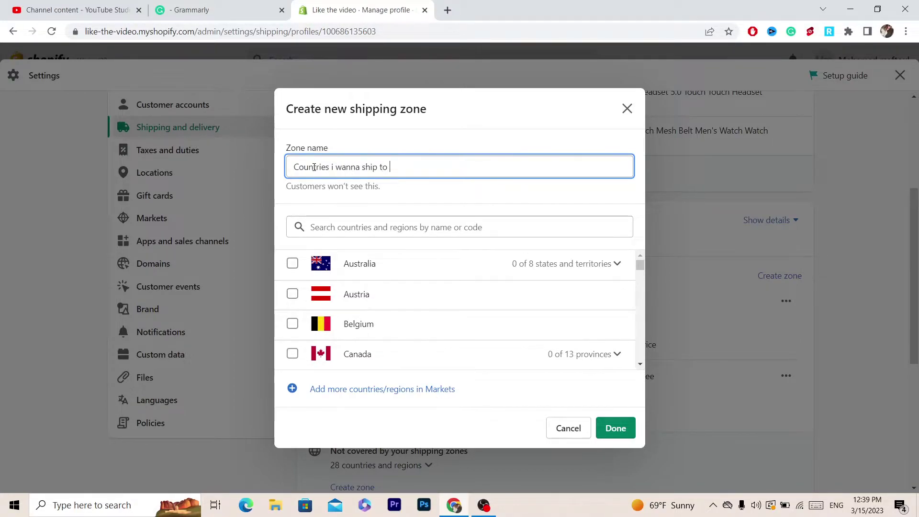
click(422, 232)
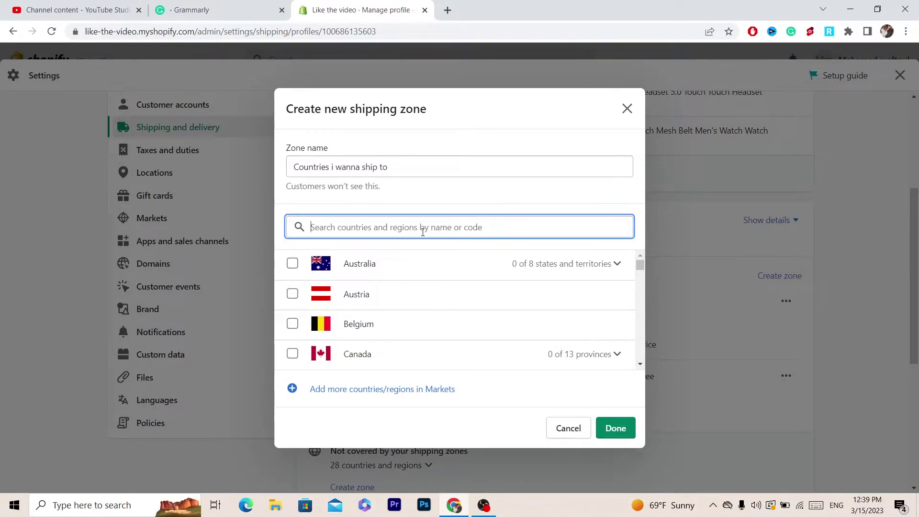
drag(640, 264, 641, 269)
Tick Denmark, Finland, France and Germany in the zone's country list
click(346, 231)
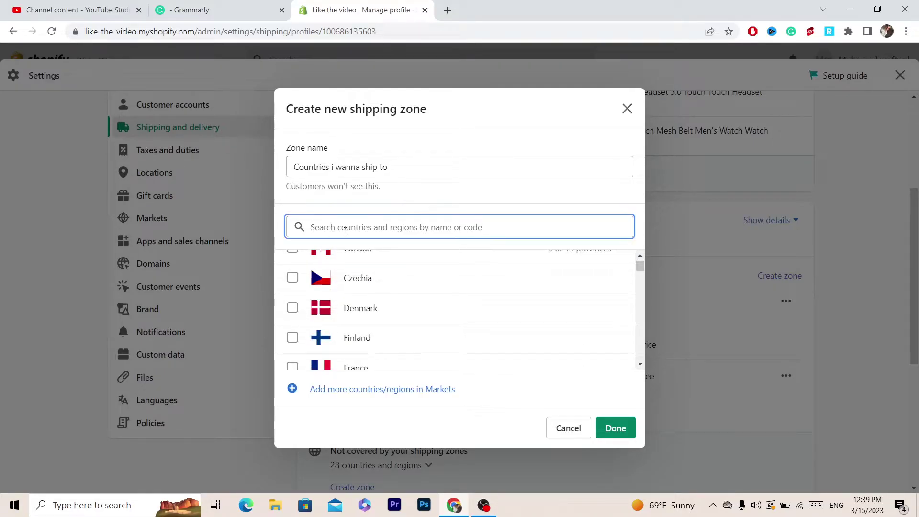
click(292, 308)
click(292, 338)
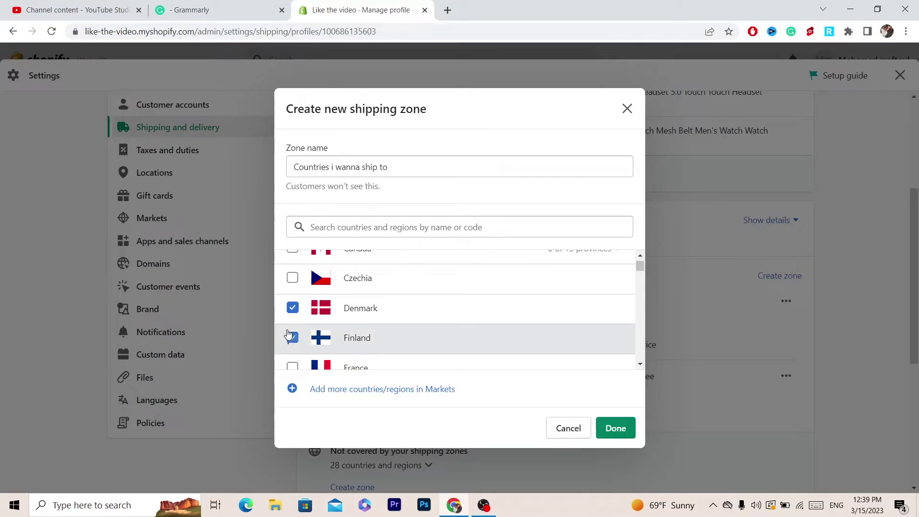
click(293, 366)
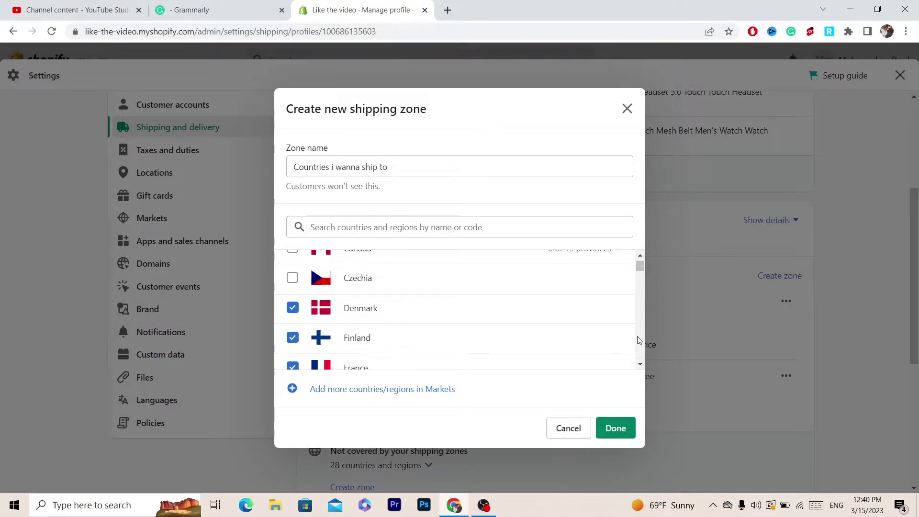
click(640, 364)
click(639, 365)
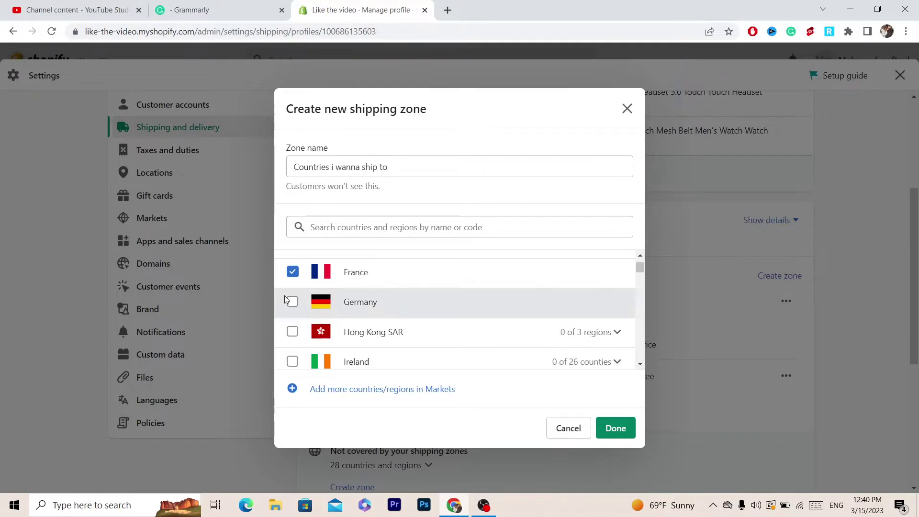
Tick Ireland, Japan, Malaysia and further countries down to New Zealand
click(293, 361)
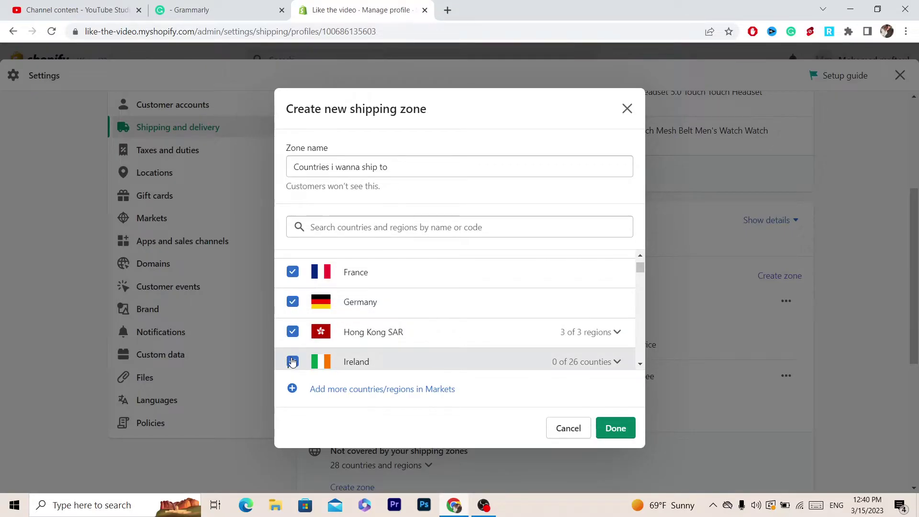
click(640, 364)
scroll(642, 366, down, 2)
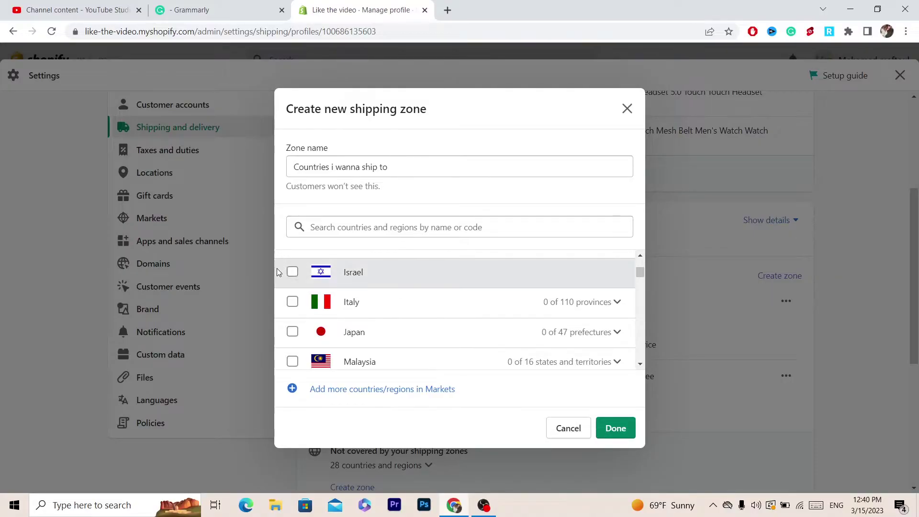
click(293, 332)
click(293, 361)
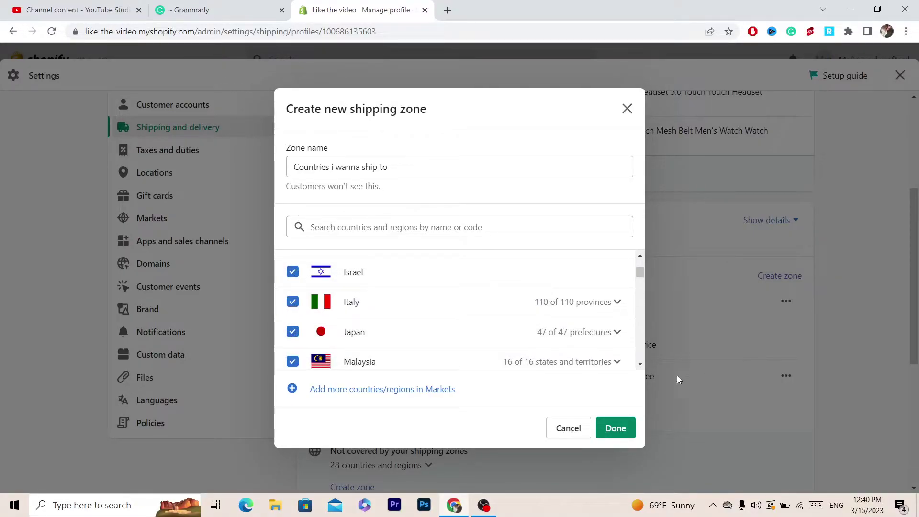
scroll(640, 366, down, 2)
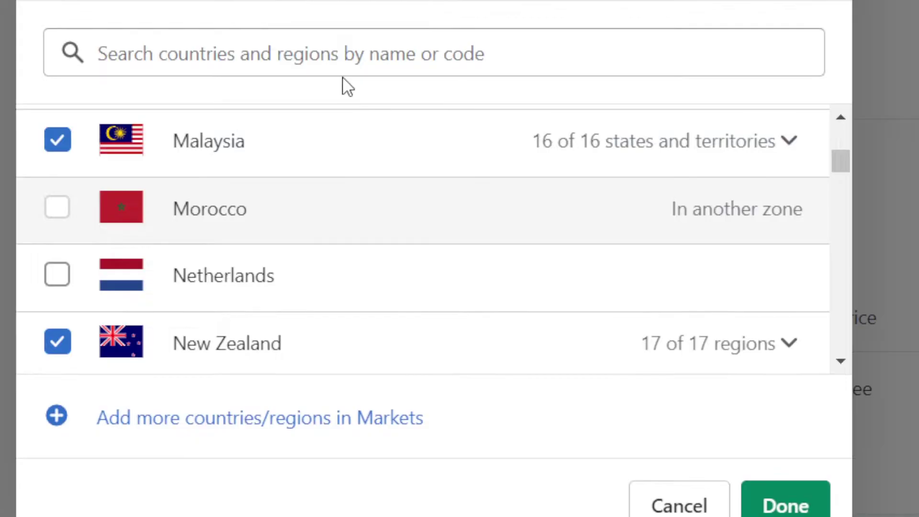
click(287, 79)
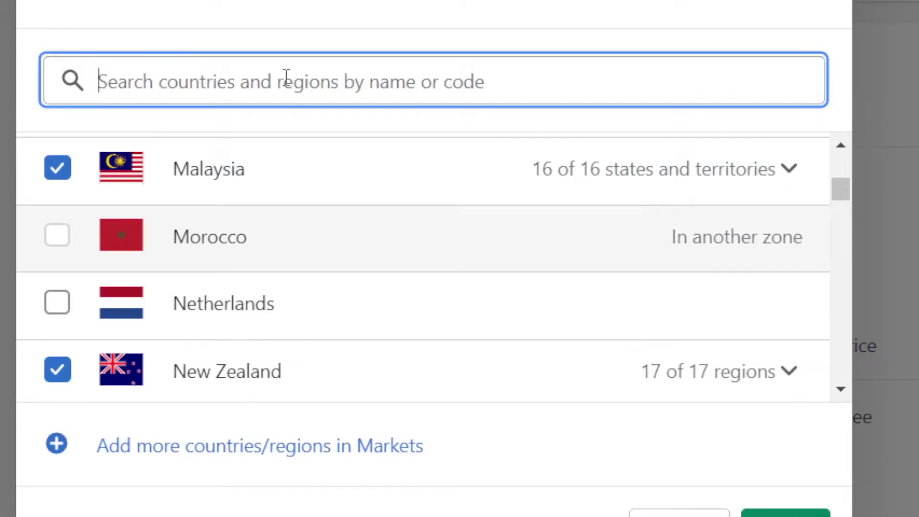
Search 'PU', tick Puerto Rico under United States, and confirm the countries
text(PU)
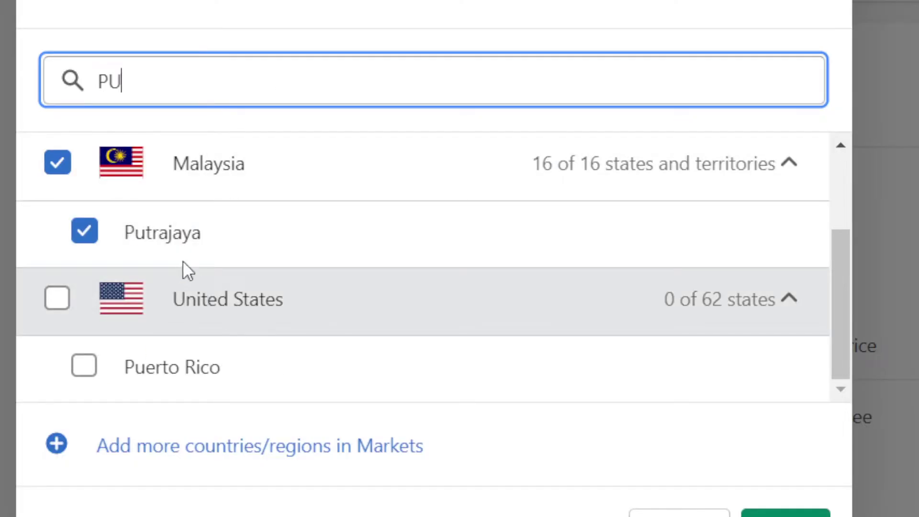
click(85, 368)
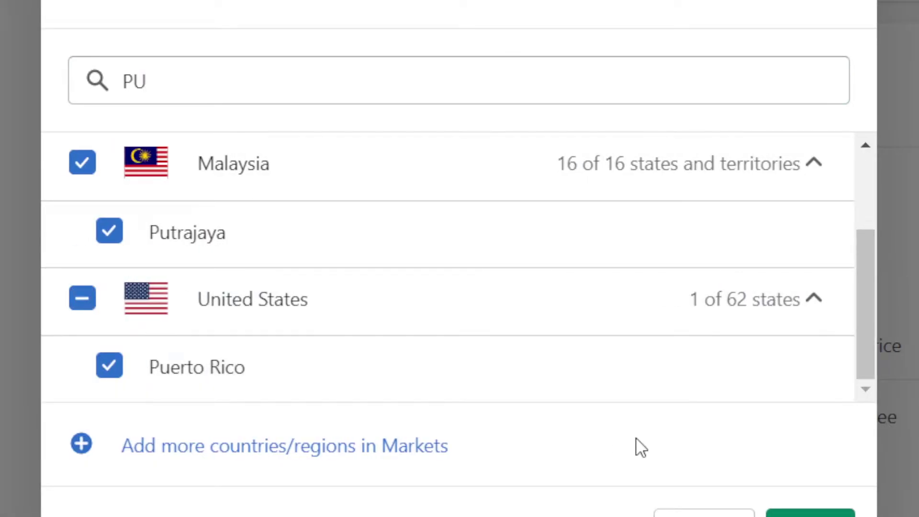
click(809, 514)
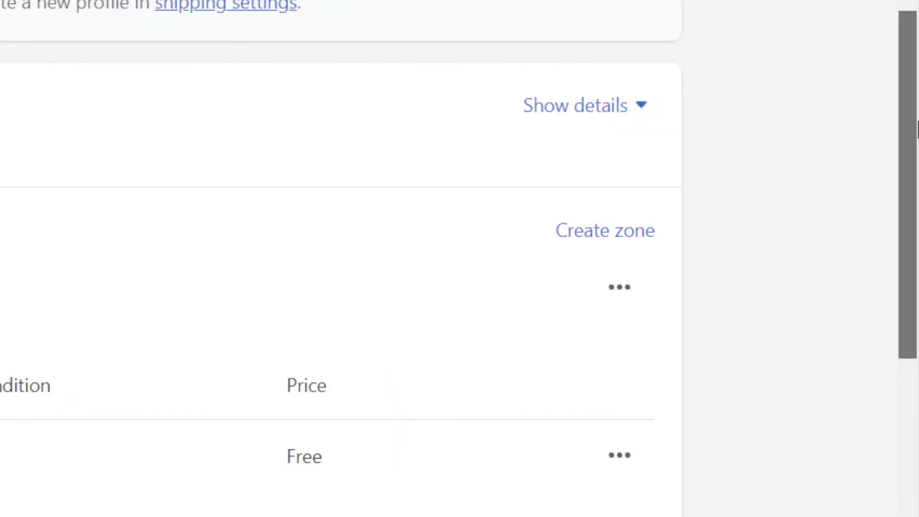
Scroll to the 'Countries i wanna ship to' zone and show all its countries
drag(918, 129, 917, 267)
scroll(903, 263, up, 2)
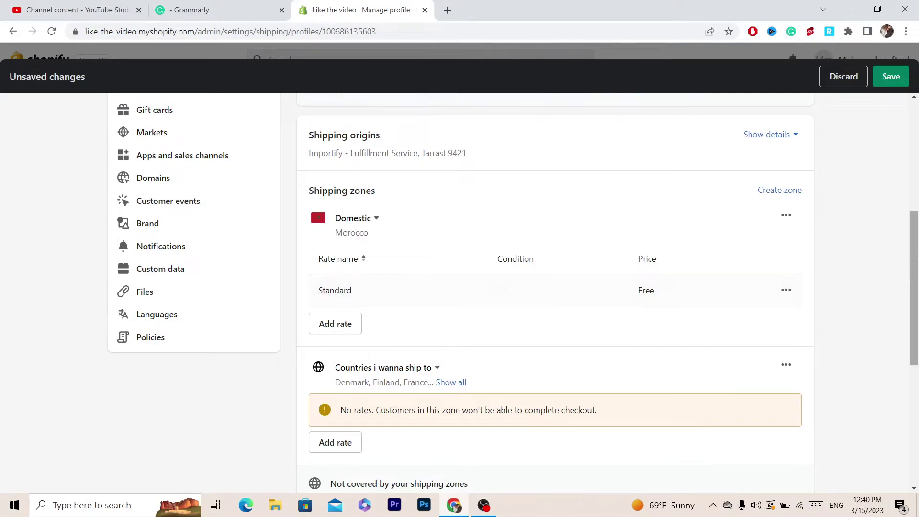
drag(917, 254, 917, 292)
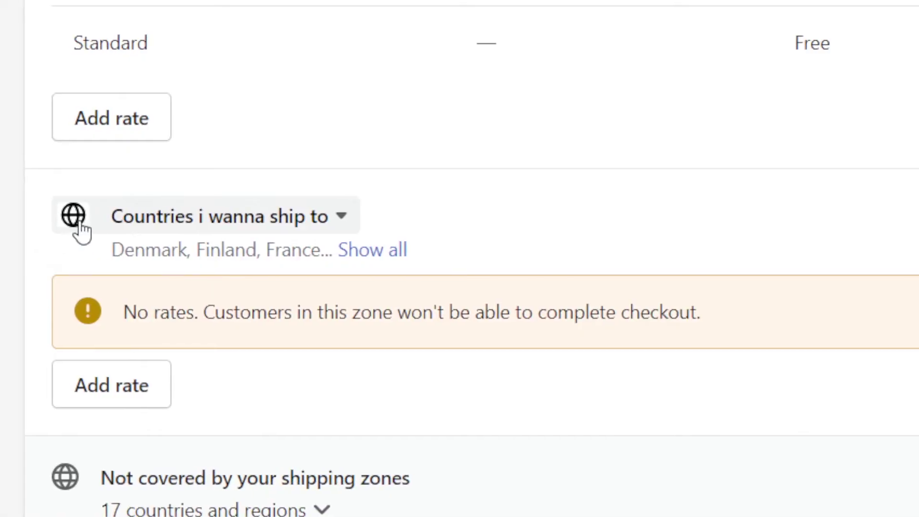
drag(372, 223, 96, 239)
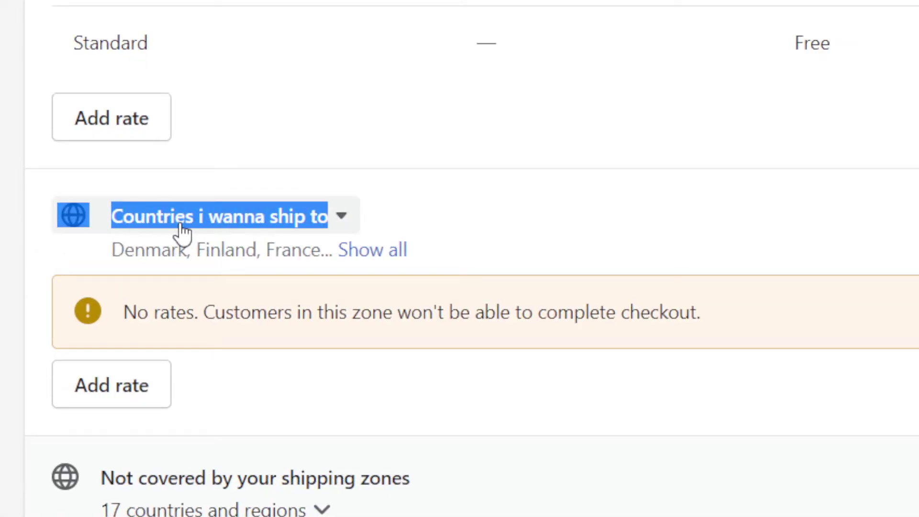
click(138, 259)
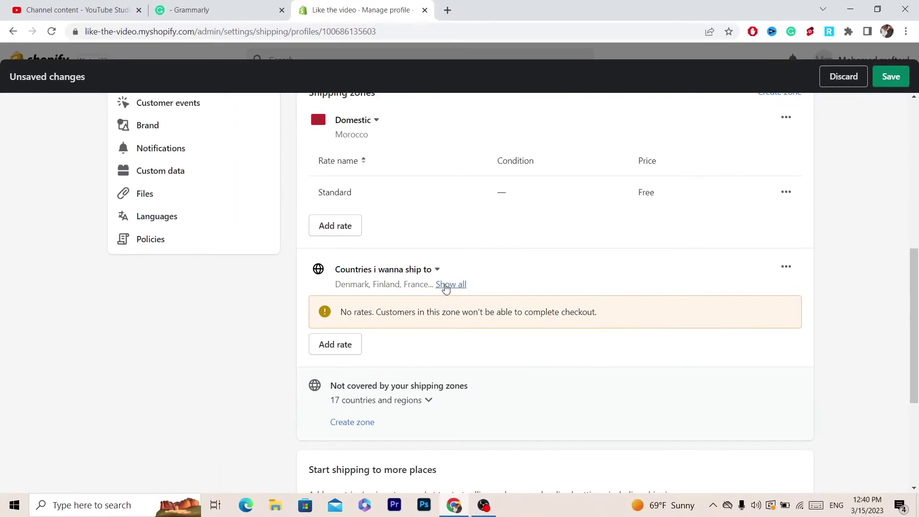
click(350, 251)
Highlight the zone's country list and its no-rates checkout warning for emphasis
triple_click(404, 284)
double_click(547, 298)
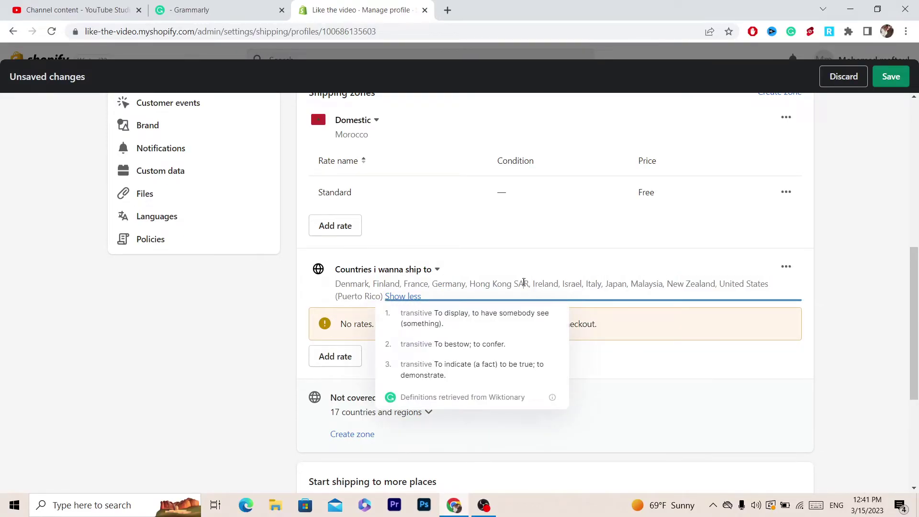
triple_click(523, 282)
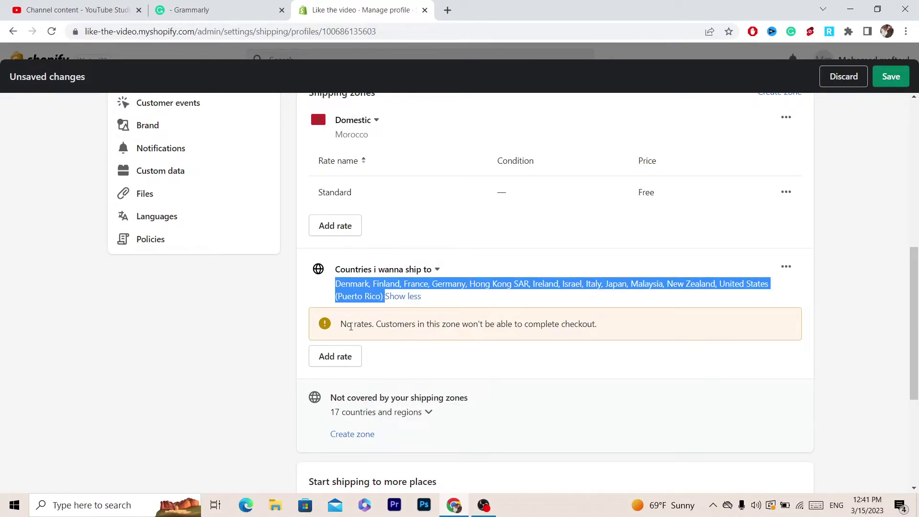
click(344, 324)
drag(373, 325, 628, 322)
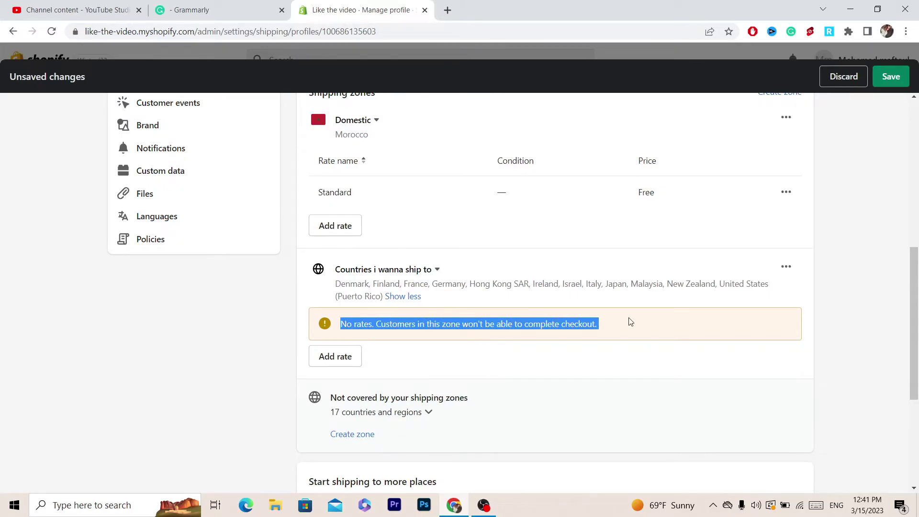
click(629, 322)
triple_click(472, 334)
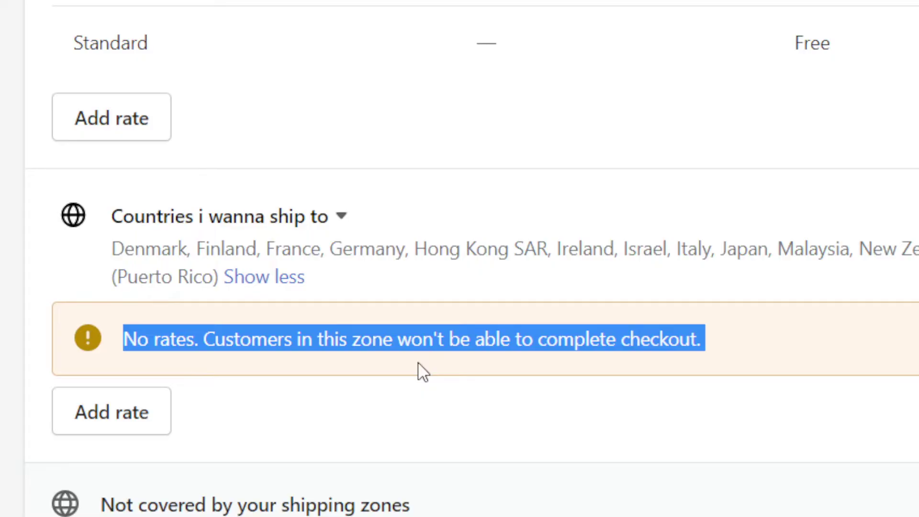
click(241, 348)
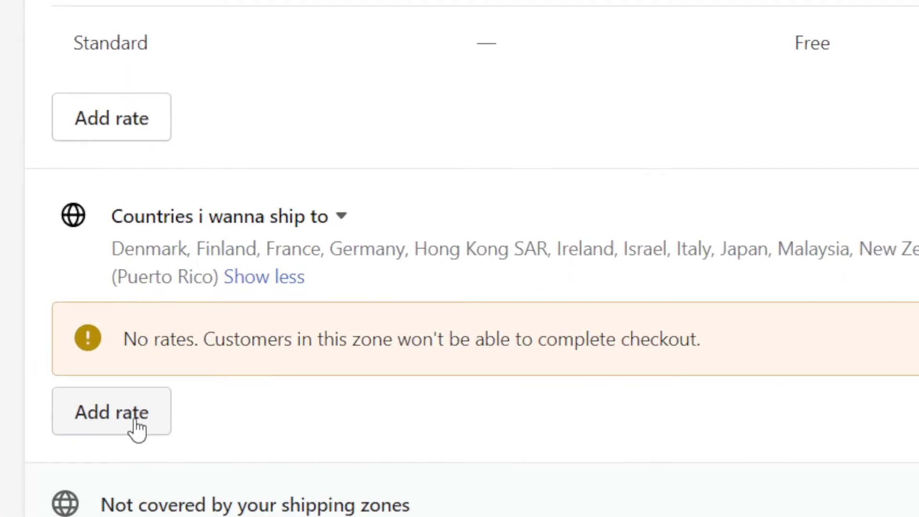
Add a rate named Standard to the zone, priced at MAD 30
click(117, 427)
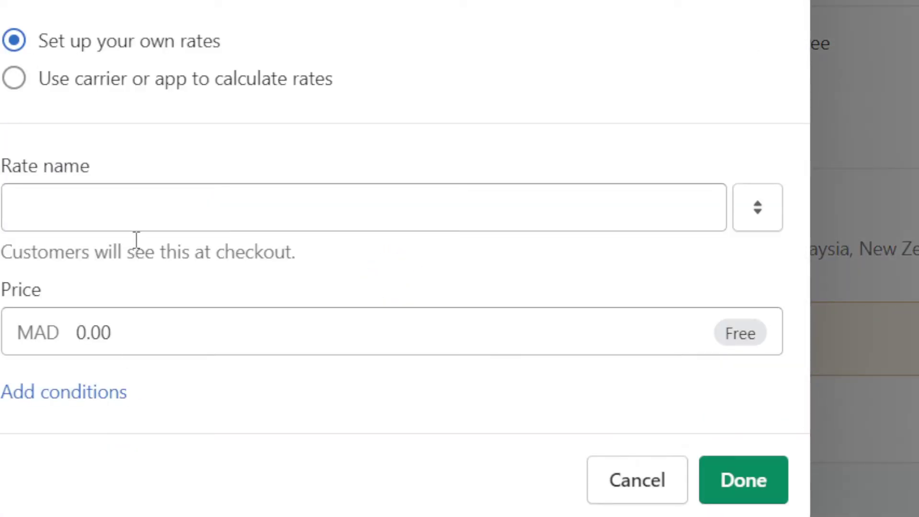
click(136, 215)
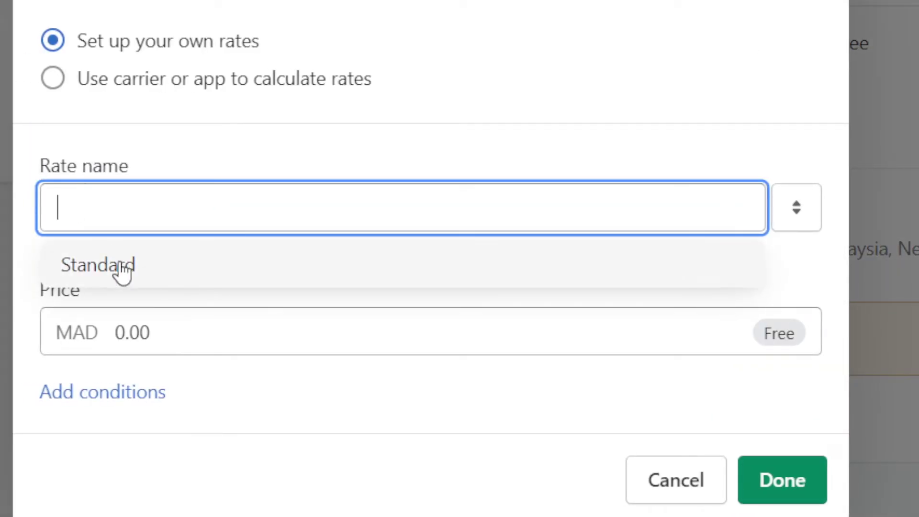
click(127, 284)
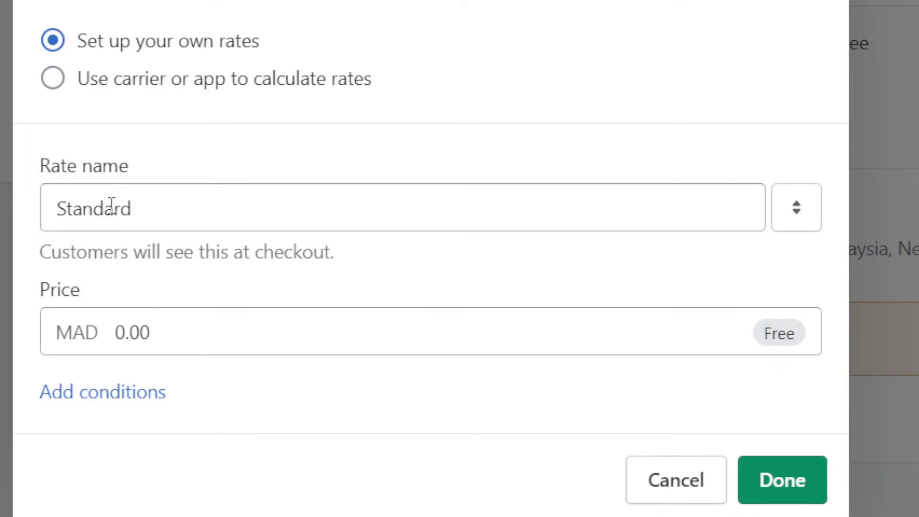
key(BackSpace)
key(BackSpace)
key(BackSpace)
key(BackSpace)
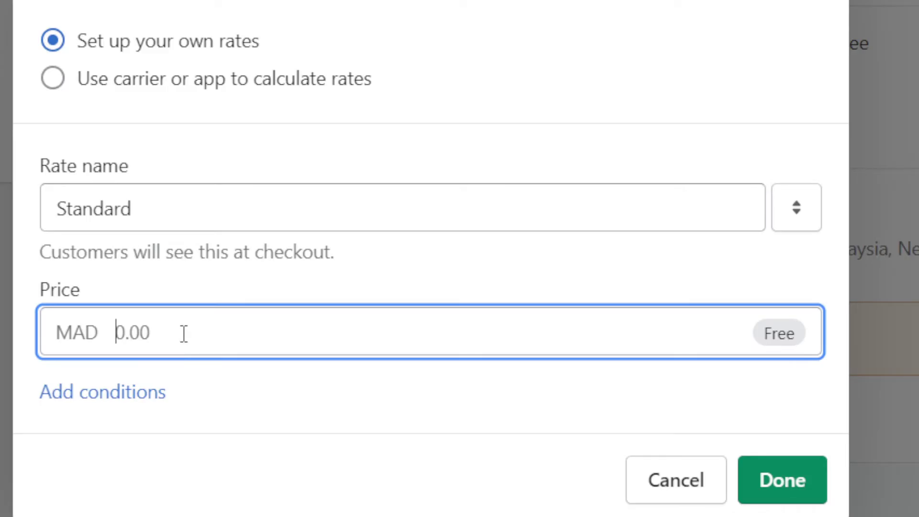
text(30)
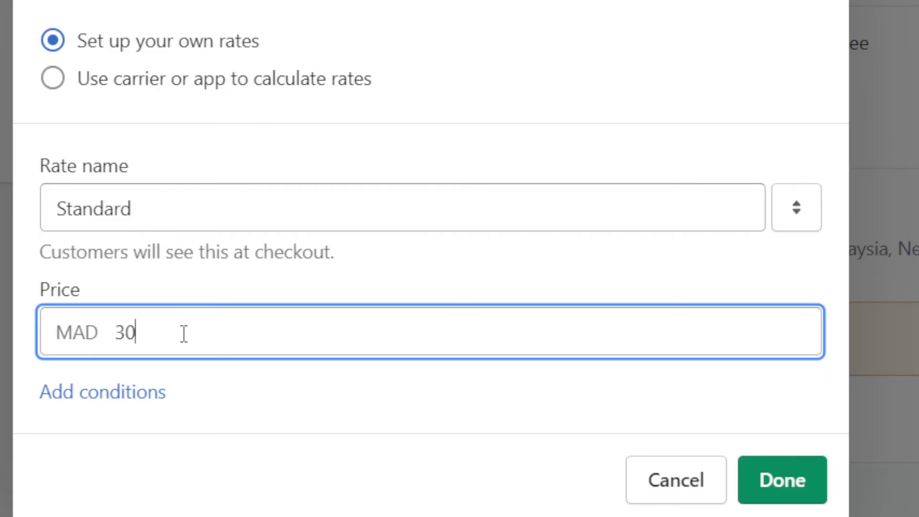
click(768, 495)
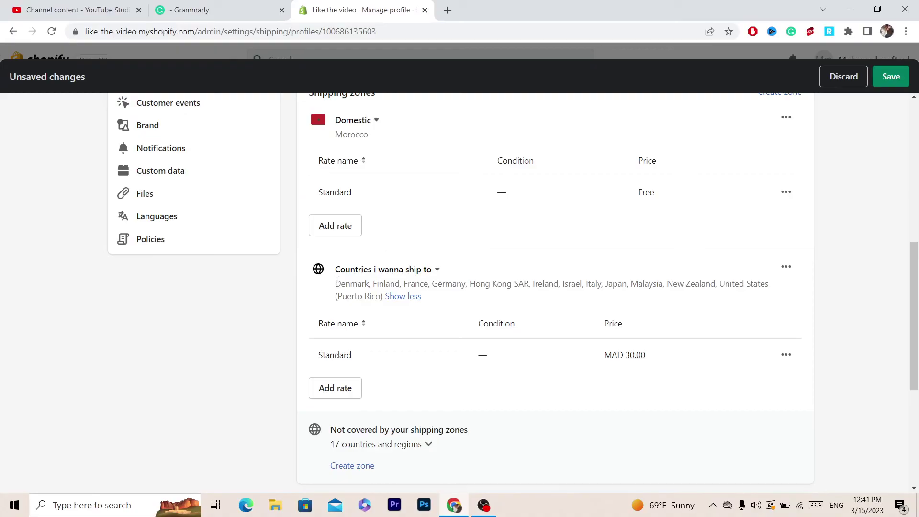
drag(149, 193, 364, 227)
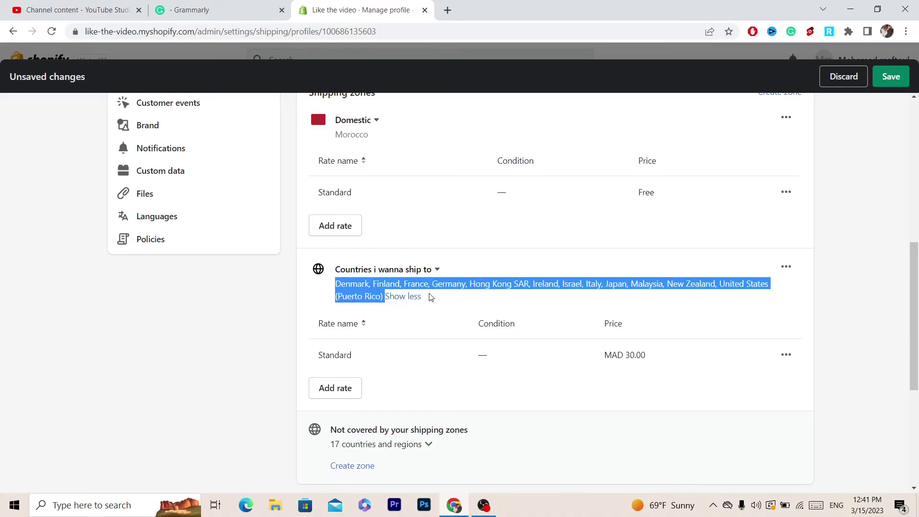
drag(429, 297, 534, 319)
drag(606, 355, 641, 354)
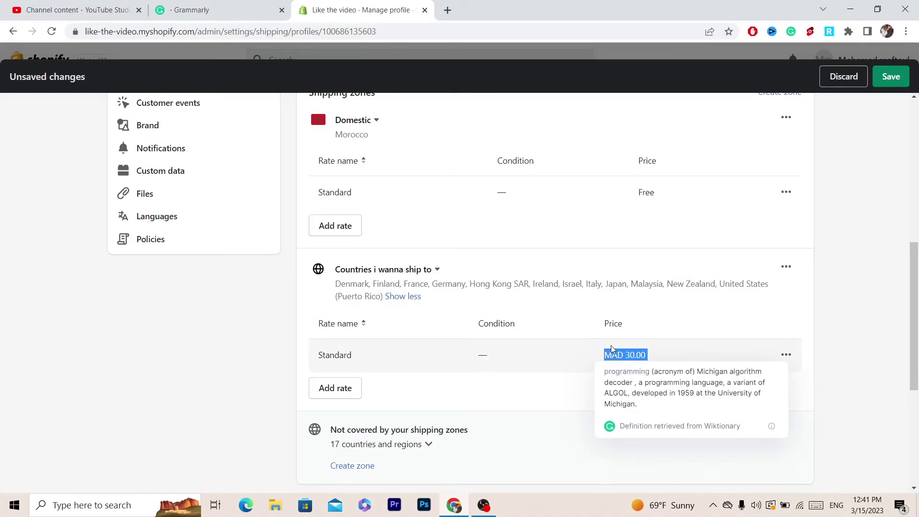